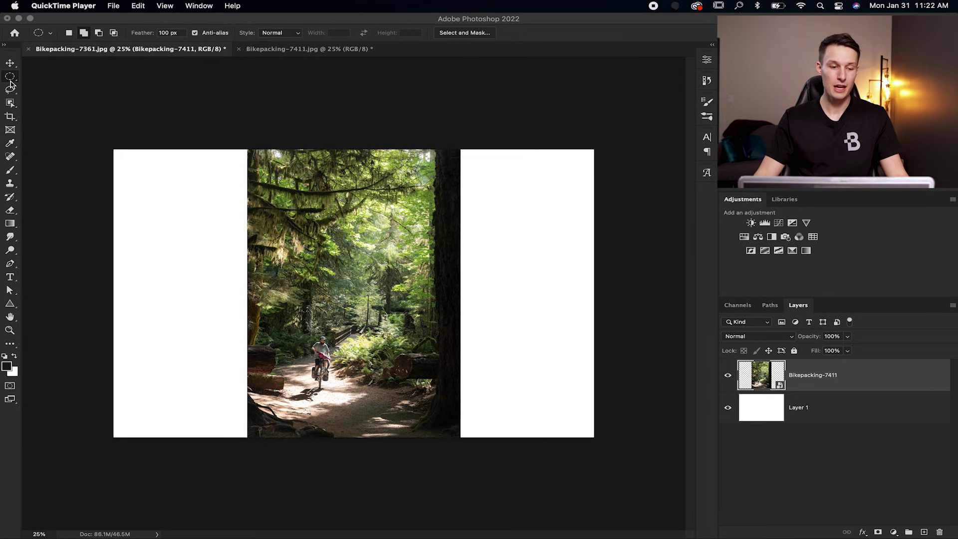
Open the Marquee tool flyout in the toolbar to show its selection shapes.
drag(10, 77, 53, 86)
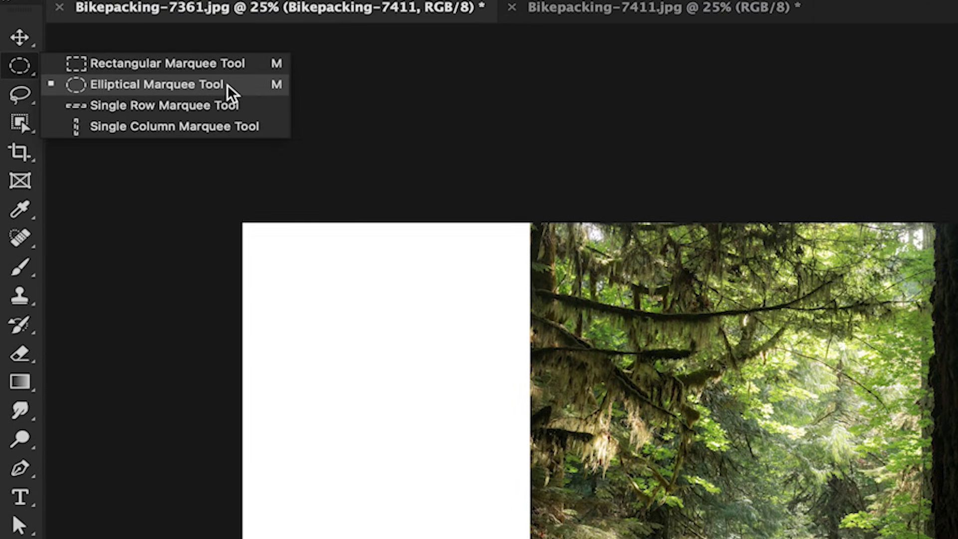
Set up the Elliptical Marquee in New selection mode with a 50 px feather.
click(227, 84)
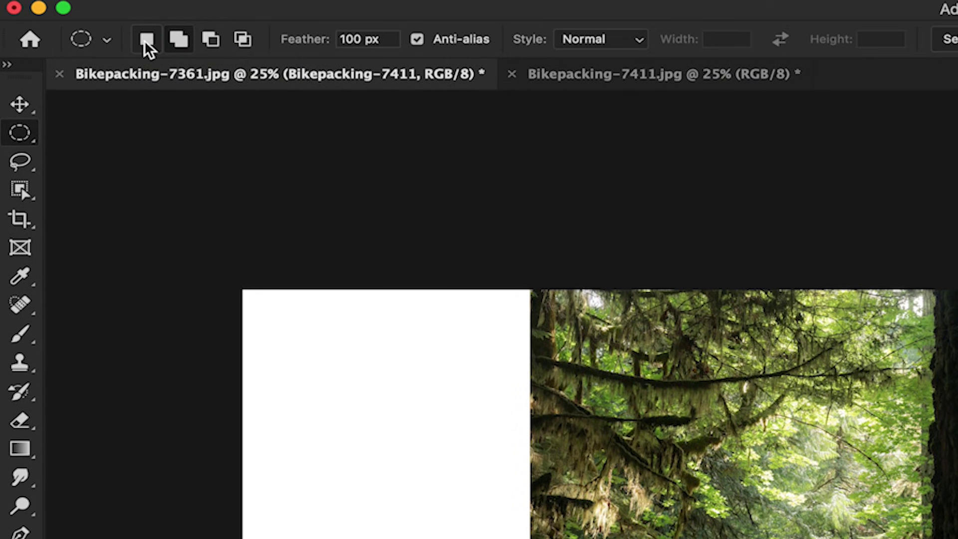
click(145, 41)
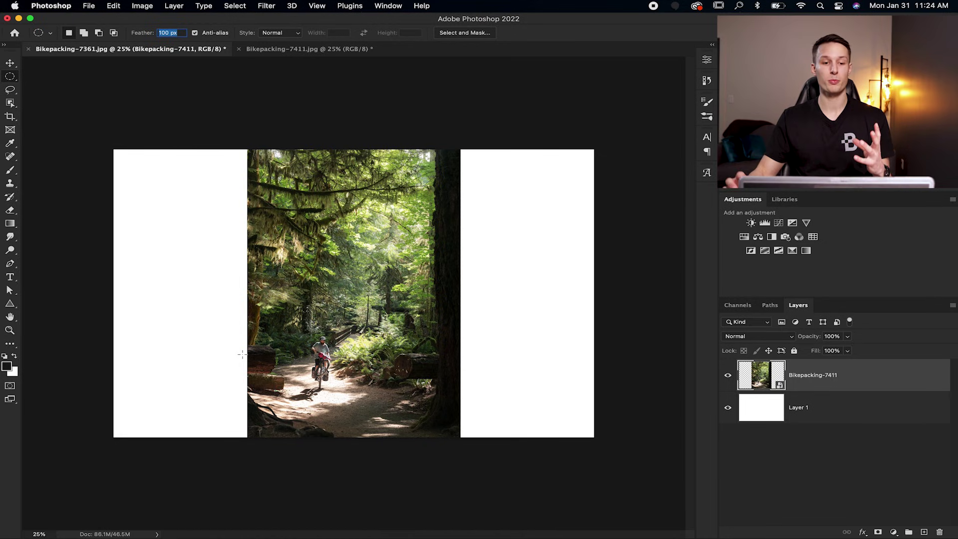
text(50)
key(Return)
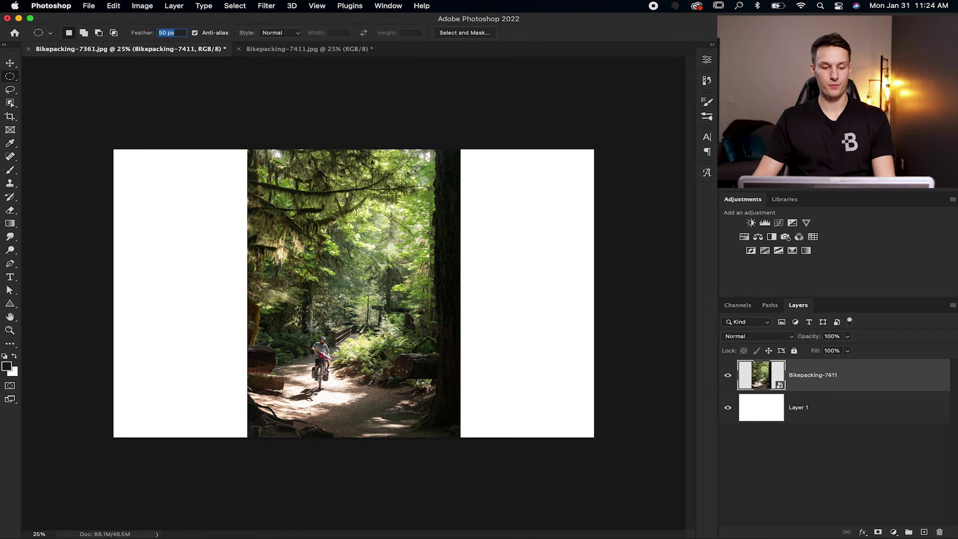
Draw a feathered ellipse around the cyclist and add it as a layer mask on Bikepacking-7411.
drag(263, 302, 311, 356)
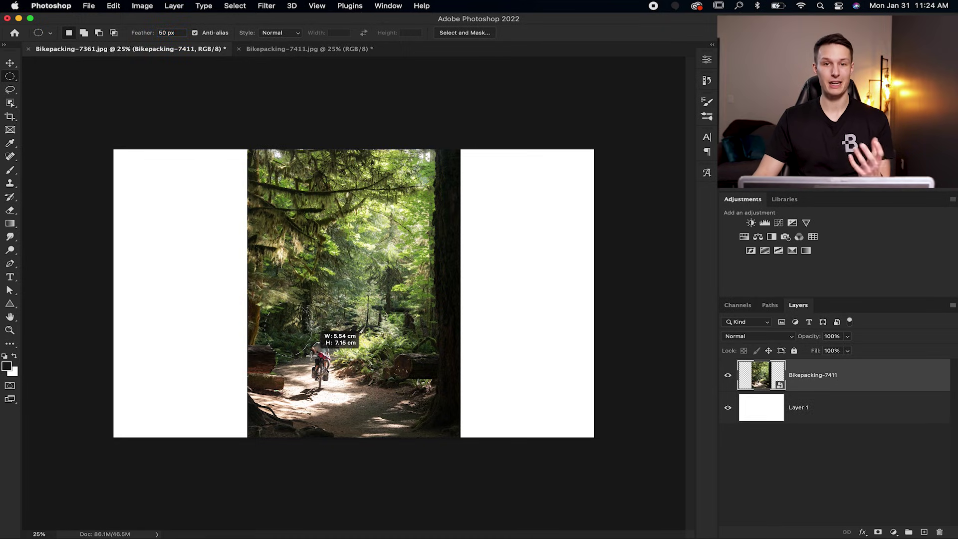
drag(311, 355, 383, 438)
key(space)
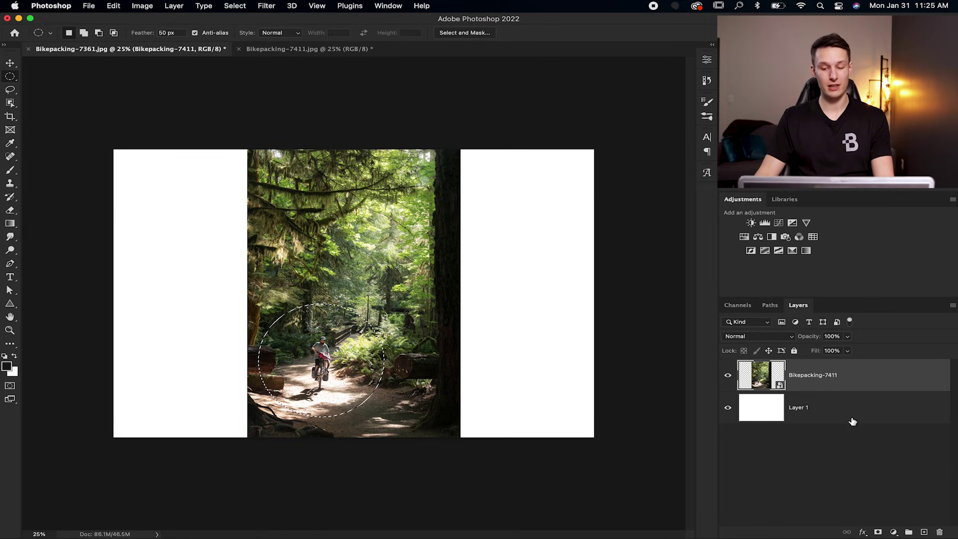
click(877, 532)
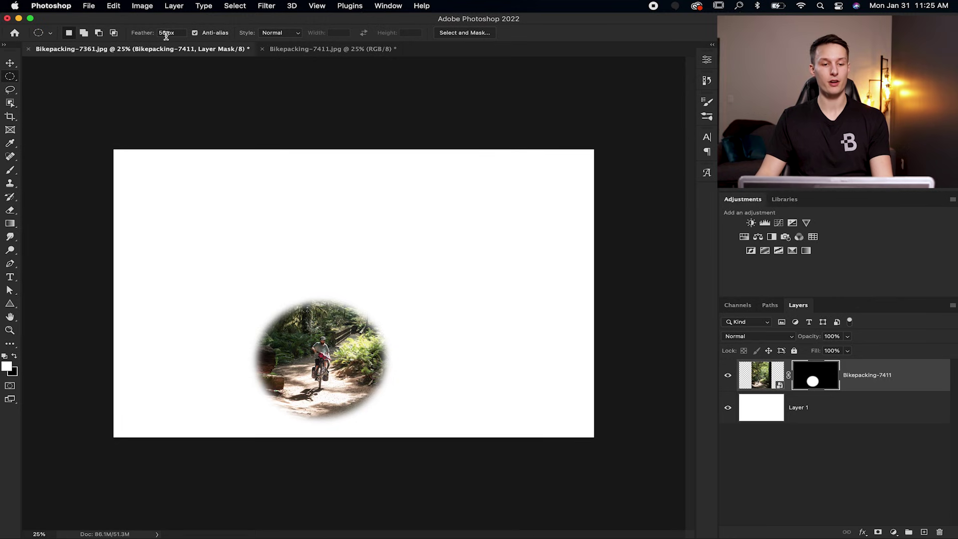
Scale the masked photo to about 169%, move it up, and commit the transform.
key(v)
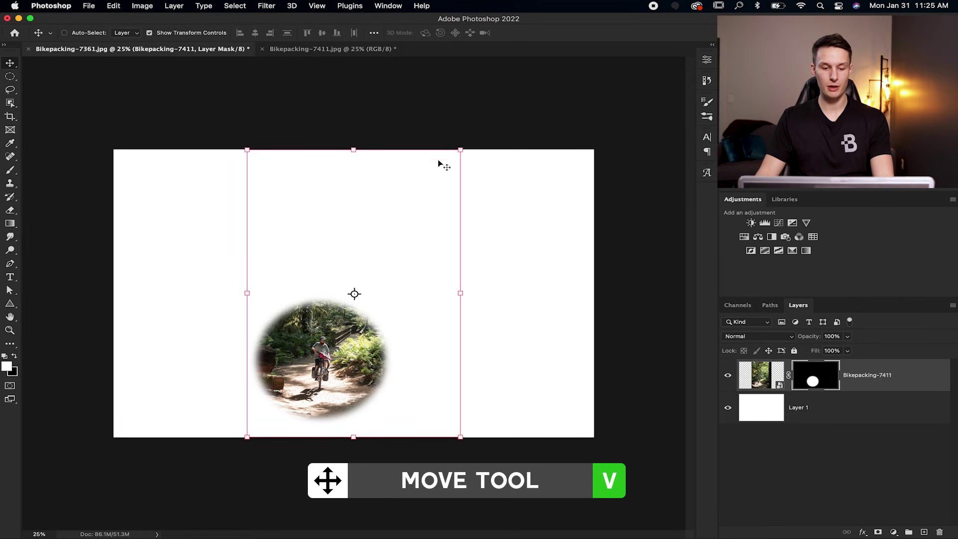
drag(456, 145, 595, 12)
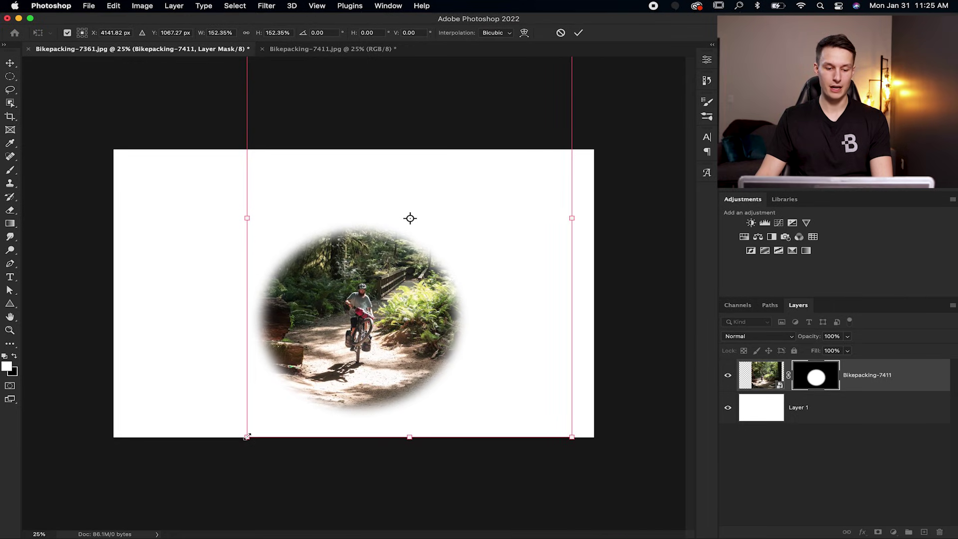
drag(257, 438, 223, 469)
drag(360, 378, 356, 312)
drag(224, 418, 214, 435)
drag(351, 367, 359, 353)
click(580, 33)
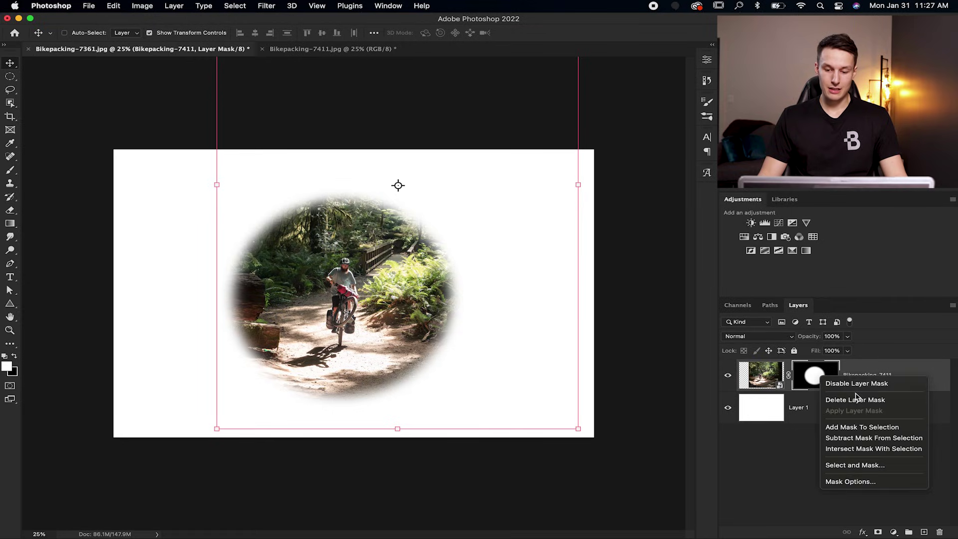
Delete the photo's oval layer mask and choose the Triangle tool in Path mode.
click(857, 401)
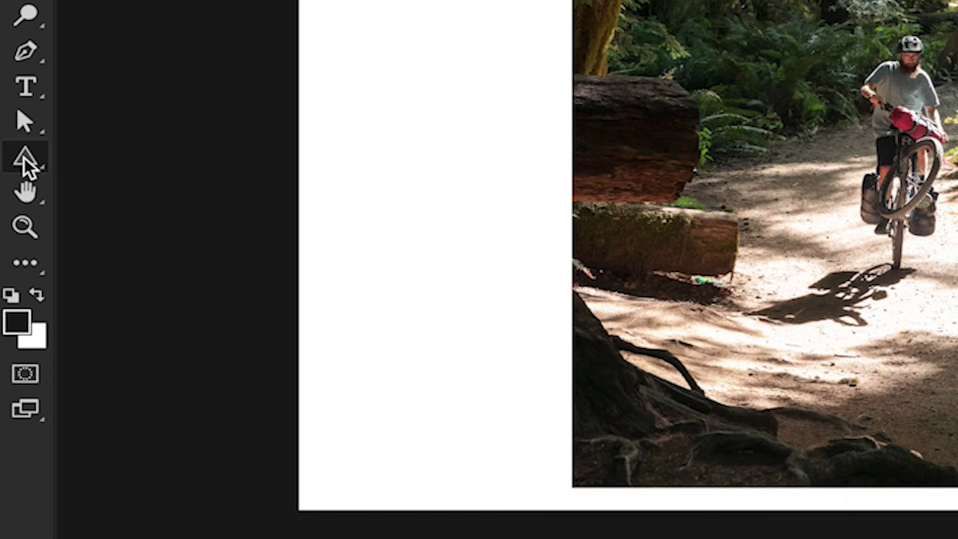
right_click(11, 304)
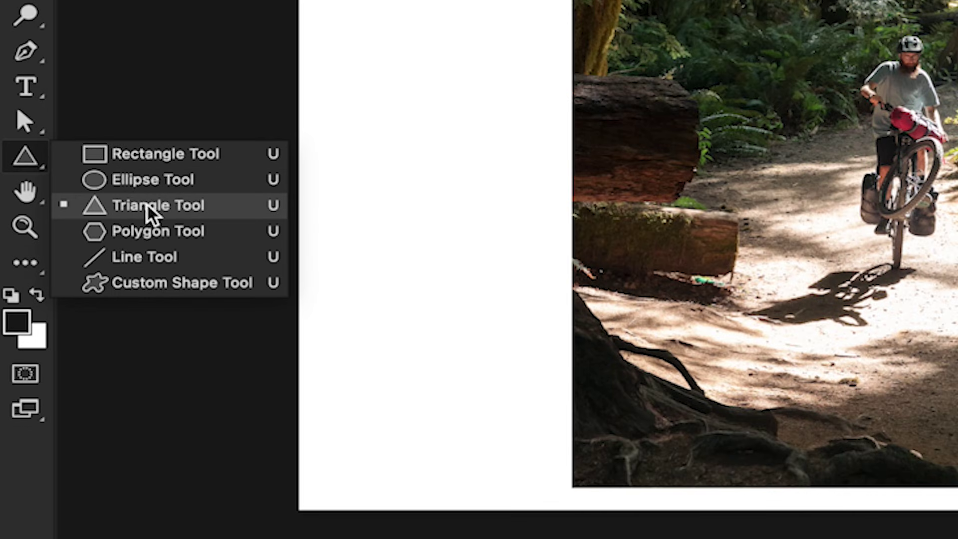
click(222, 205)
click(27, 262)
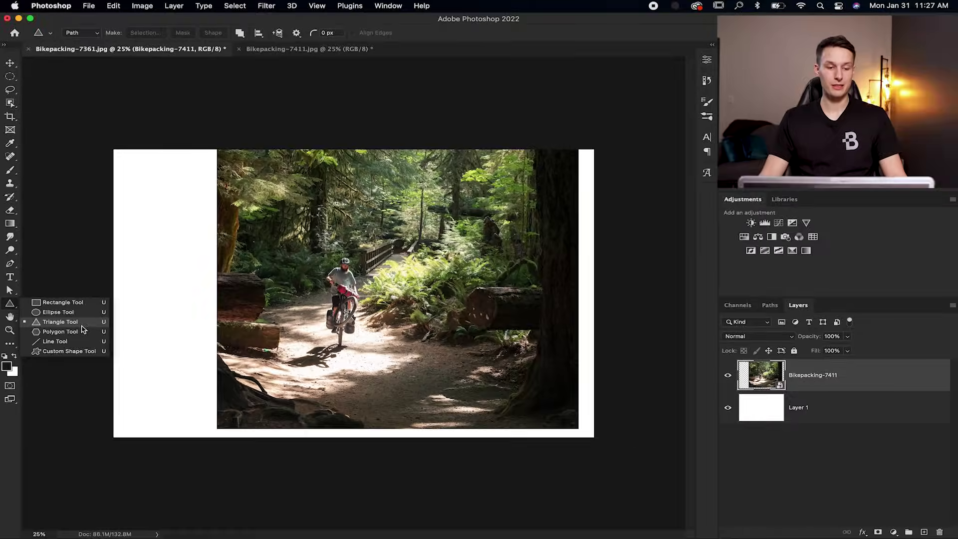
click(75, 33)
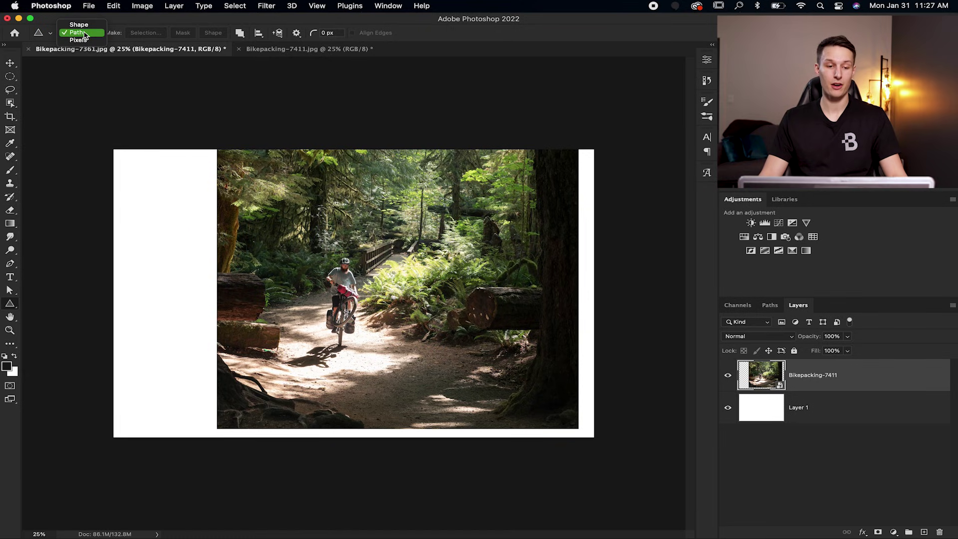
click(77, 33)
Draw a triangle path around the cyclist and make it a selection with 50 px feather.
drag(294, 223, 428, 358)
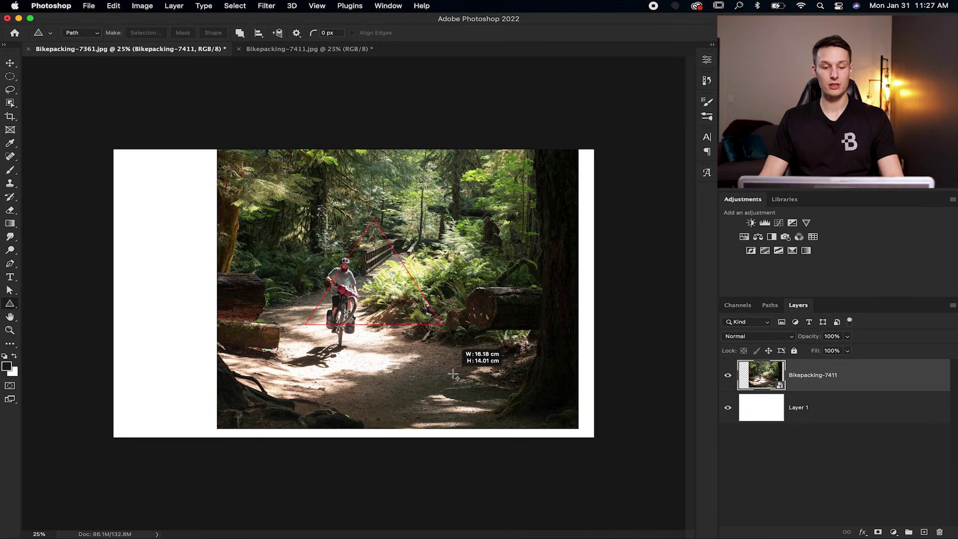
drag(453, 374, 486, 431)
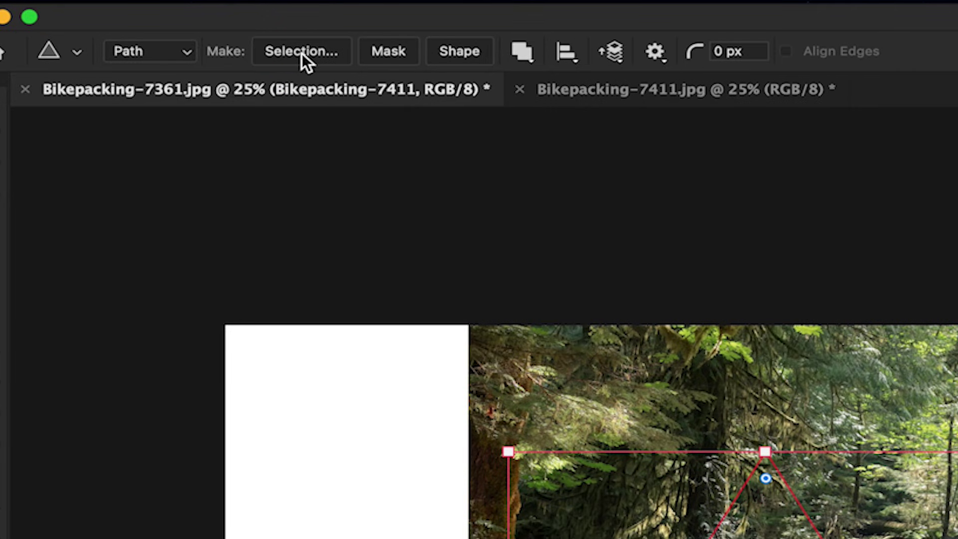
click(146, 33)
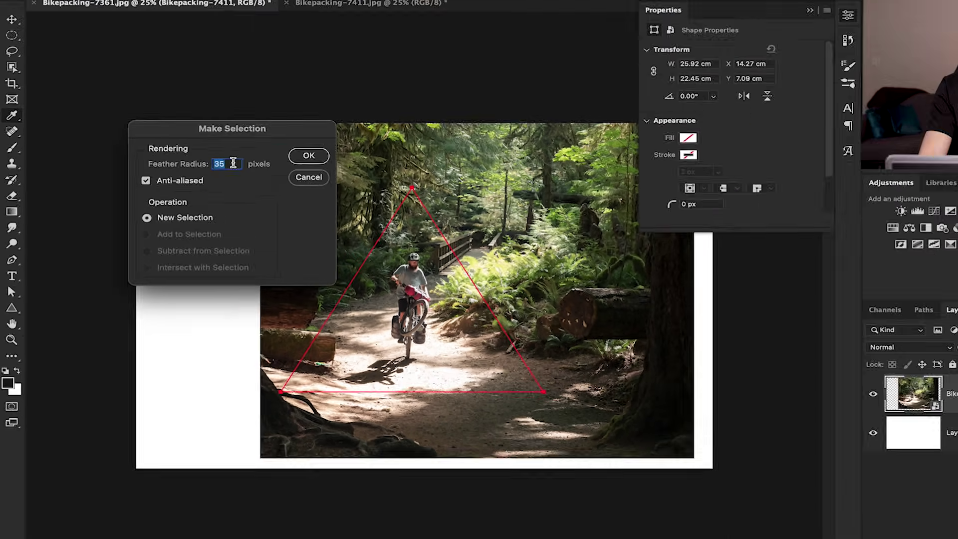
text(50)
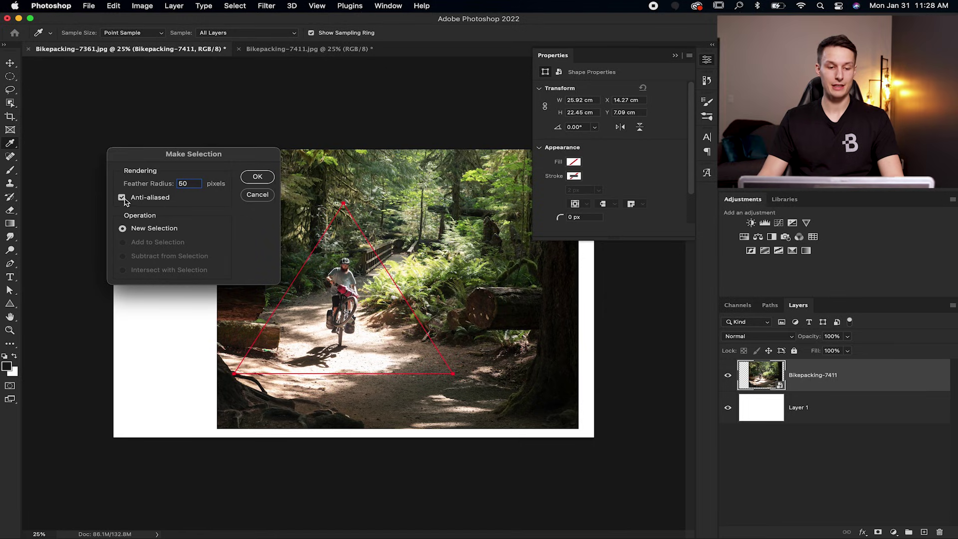
click(257, 178)
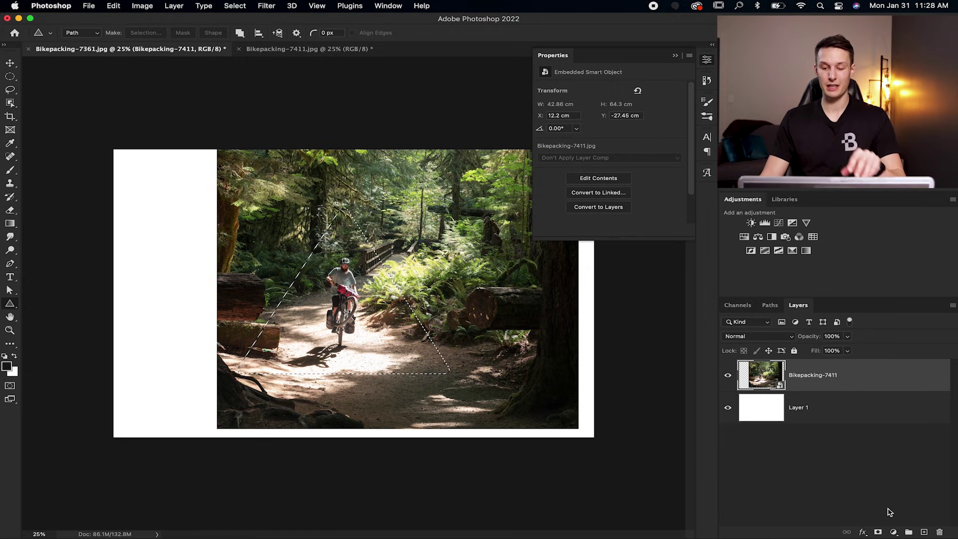
Add a layer mask to the photo from the feathered triangle selection.
click(878, 532)
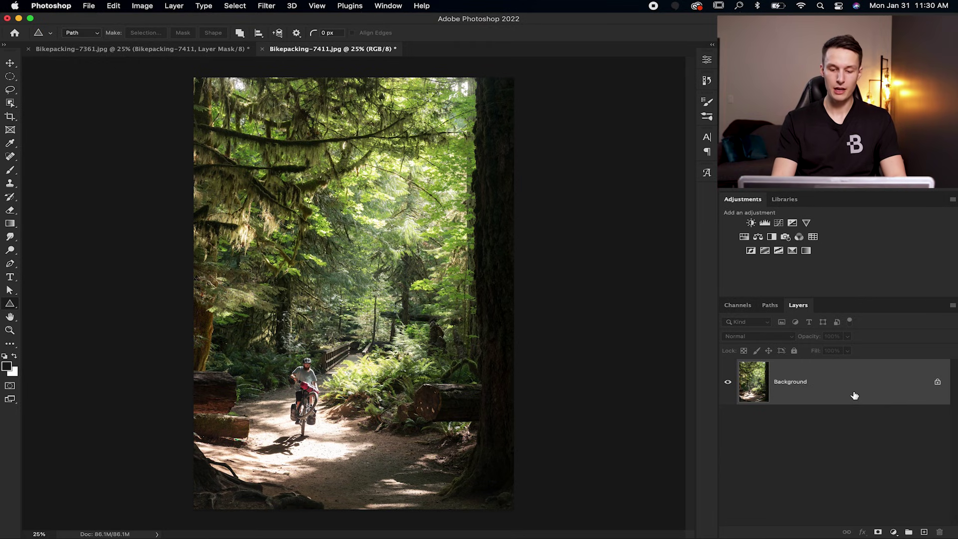
Duplicate the Background as a layer named 'blur' and convert it to a Smart Object.
key(super+j)
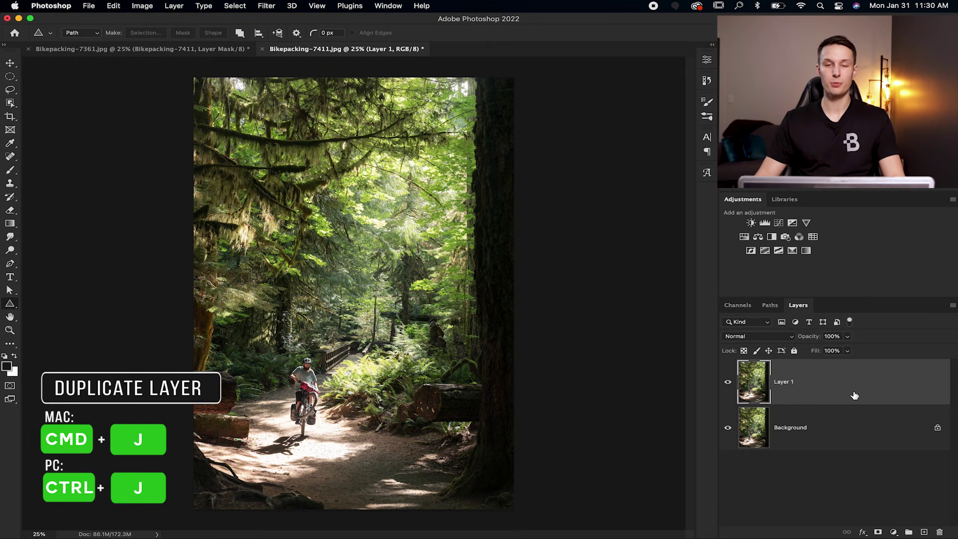
double_click(792, 384)
text(blur)
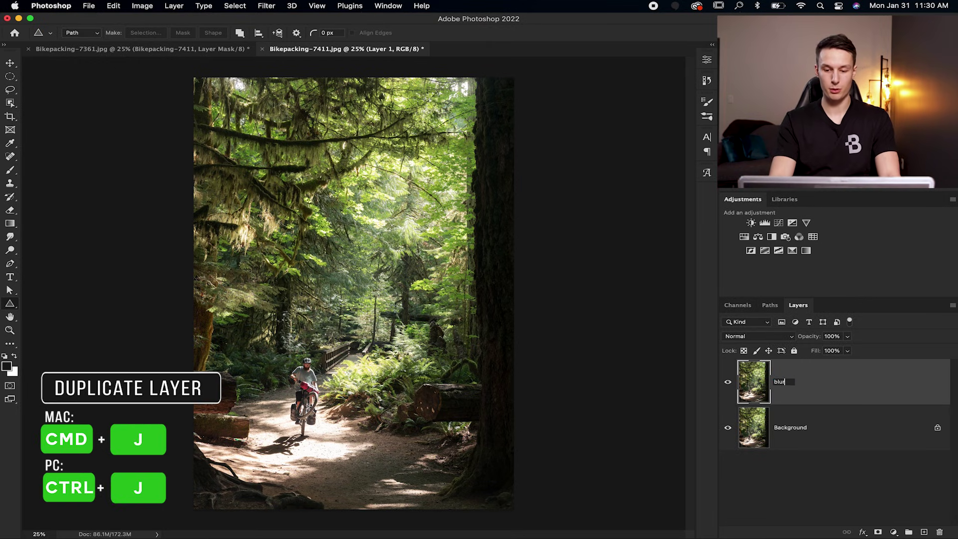
key(Return)
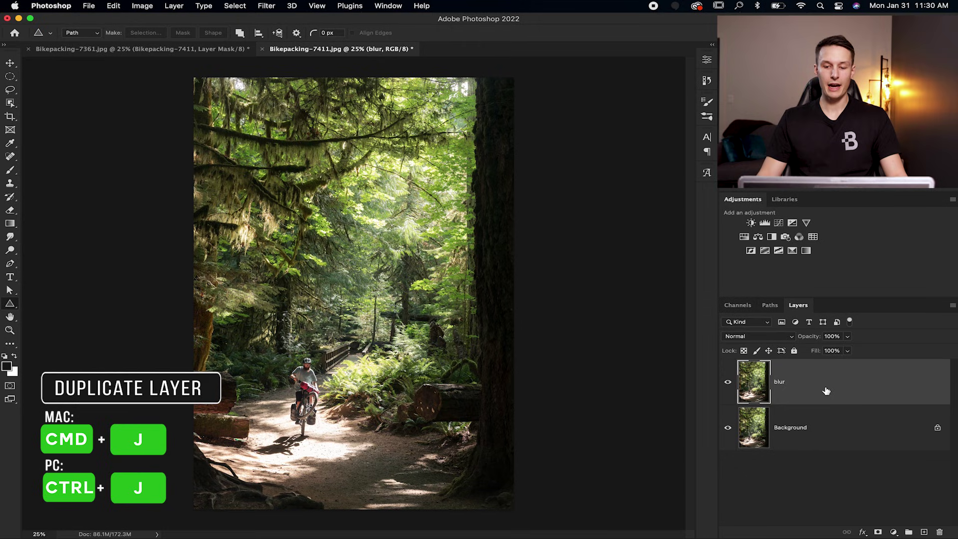
right_click(859, 381)
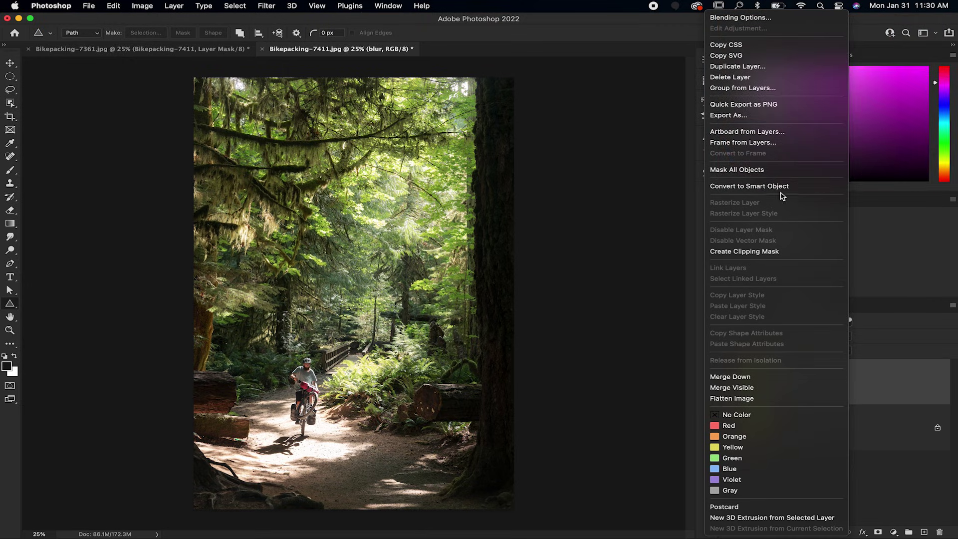
click(780, 193)
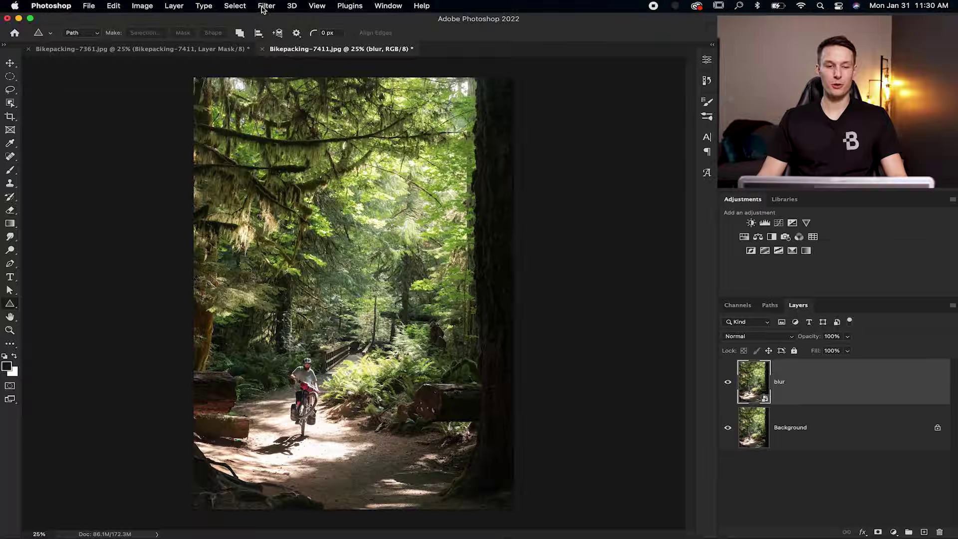
click(264, 6)
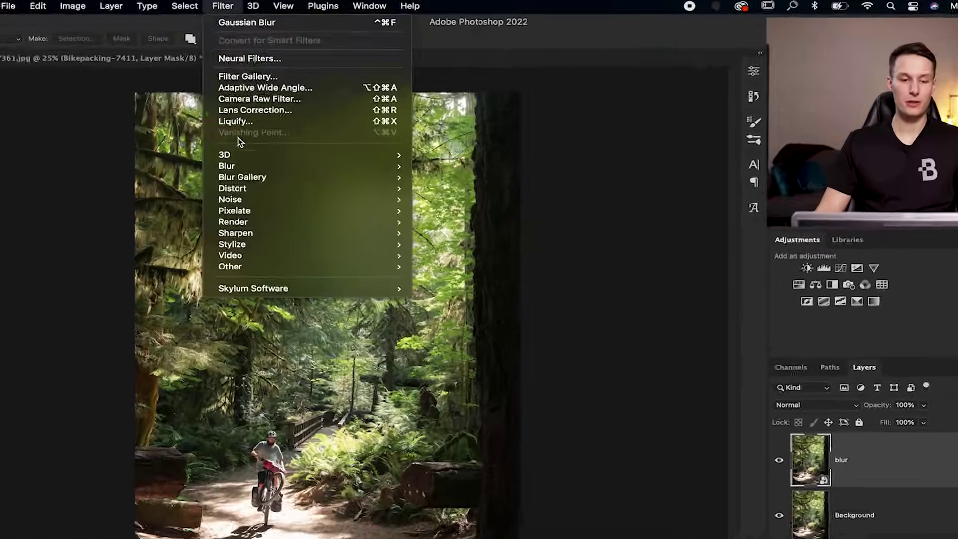
Apply a Gaussian Blur with a 7.2-pixel radius to the blur smart object.
mouse_move(279, 139)
click(495, 294)
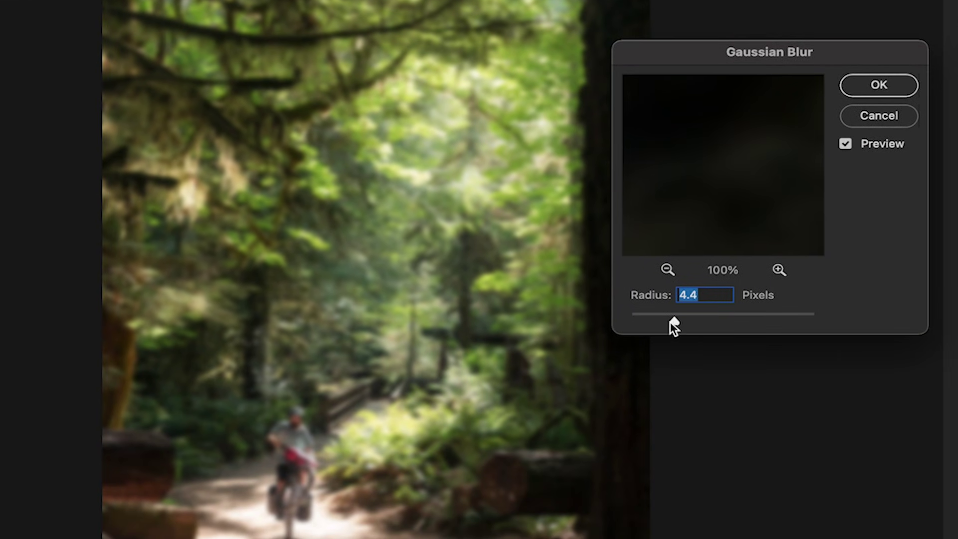
drag(675, 321, 657, 322)
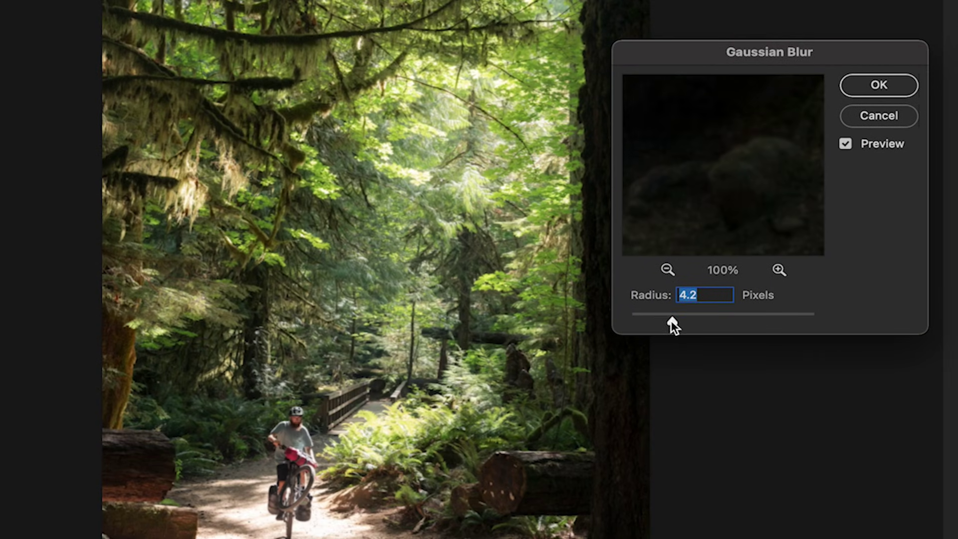
drag(671, 321, 679, 322)
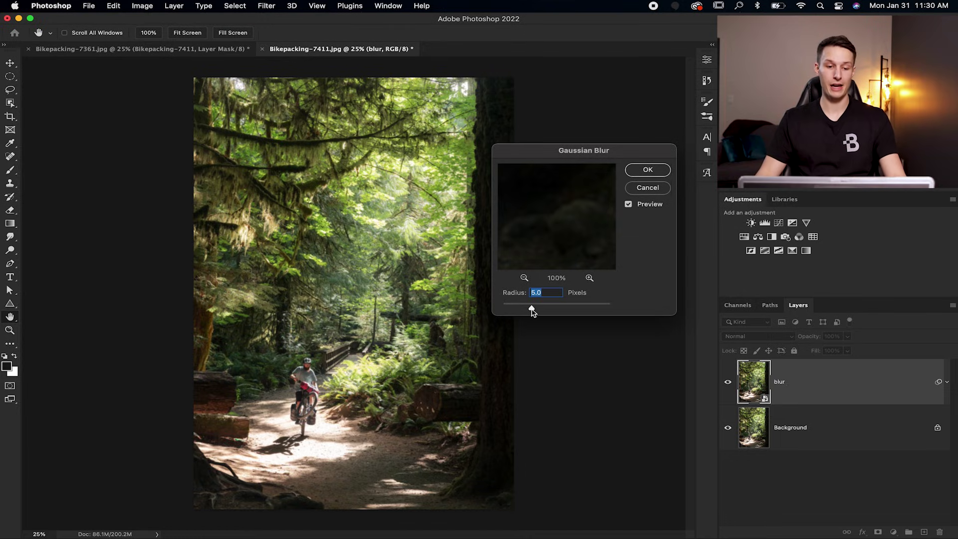
drag(530, 310, 539, 310)
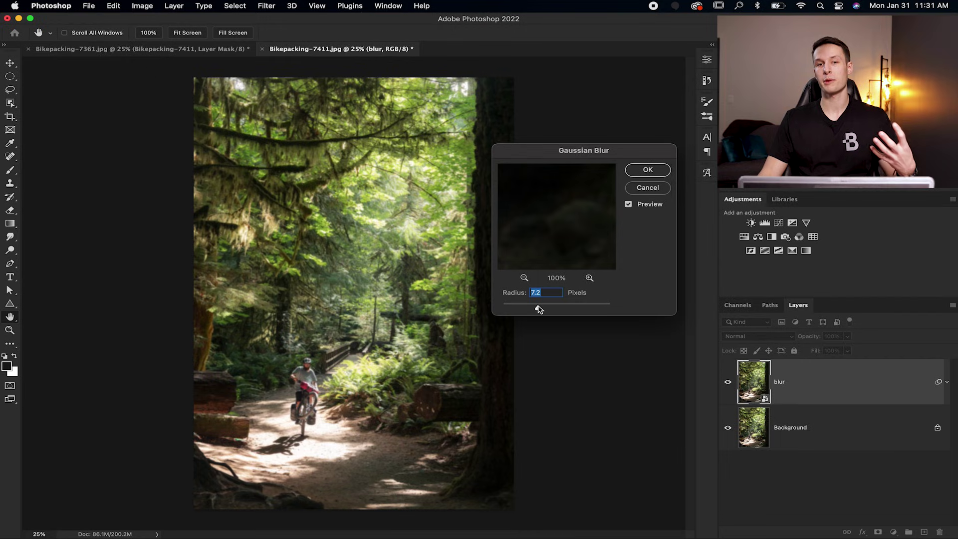
click(647, 170)
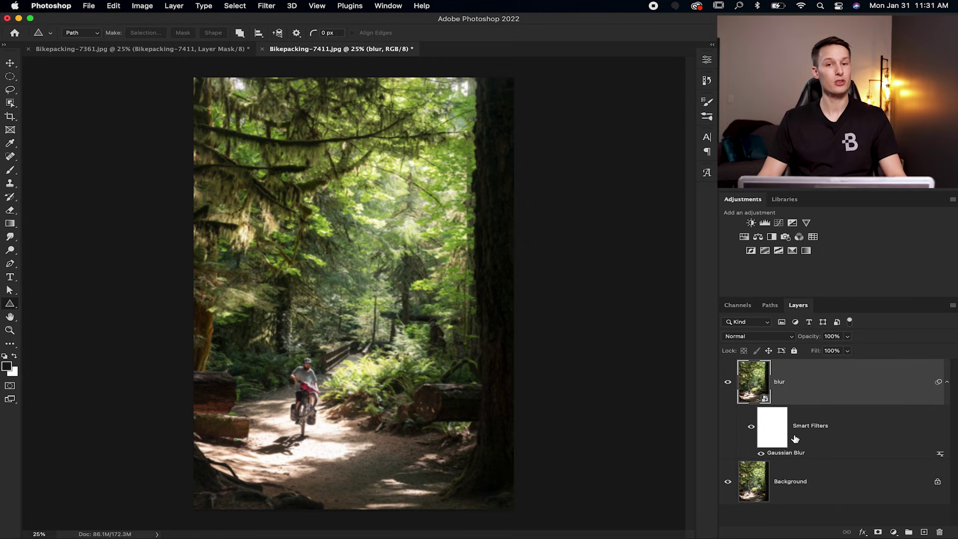
Select the Gaussian Blur smart filter mask under the blur layer for painting.
click(778, 436)
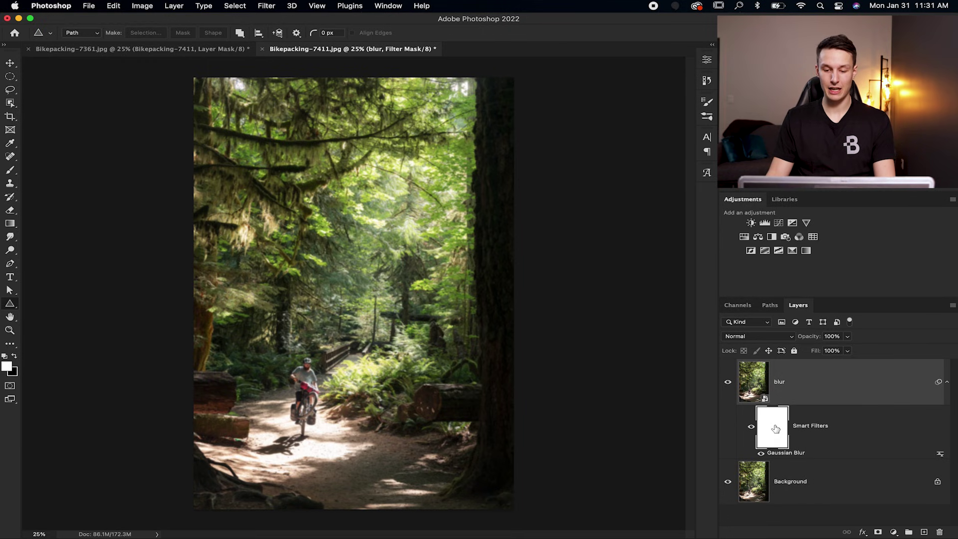
Invert the filter mask to black, pick a Soft Round brush, and paint blur along the right and top edges.
key(super+i)
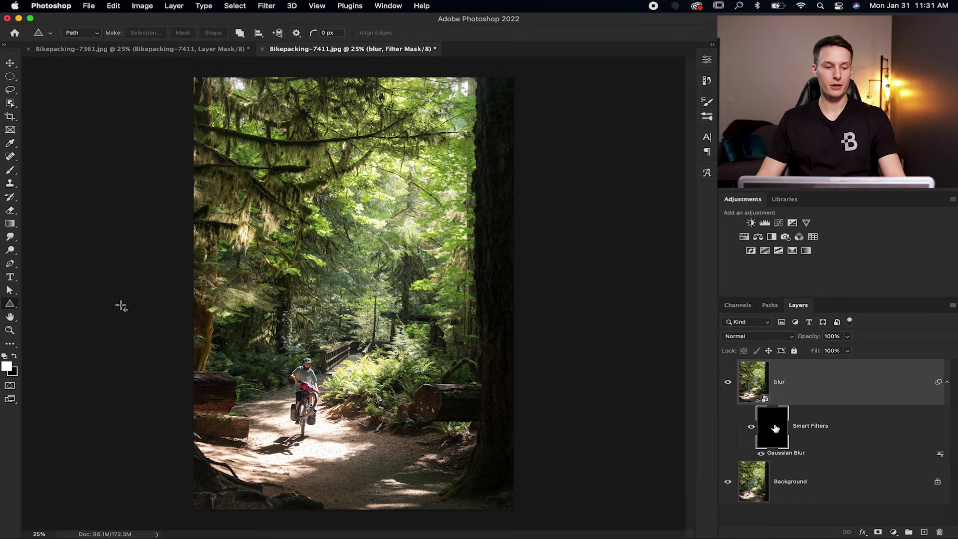
key(b)
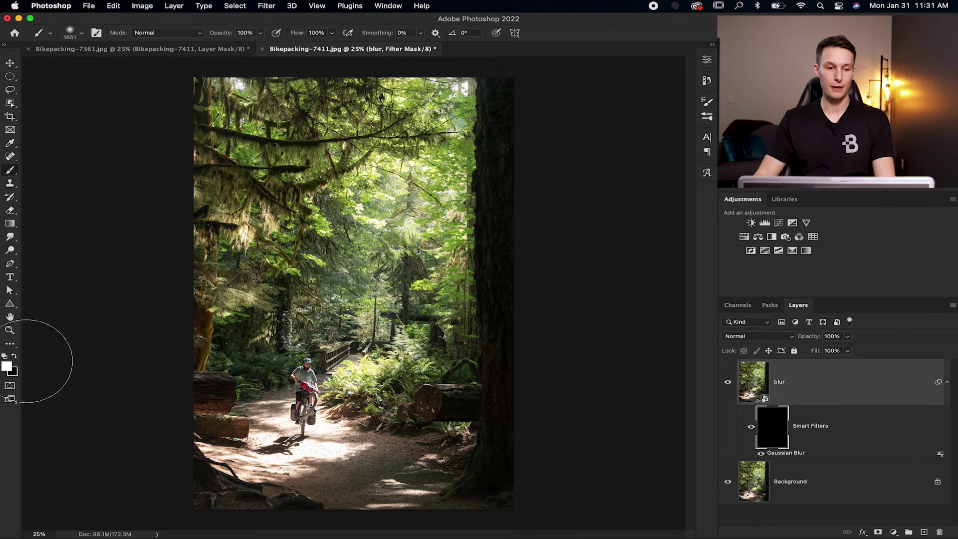
click(74, 33)
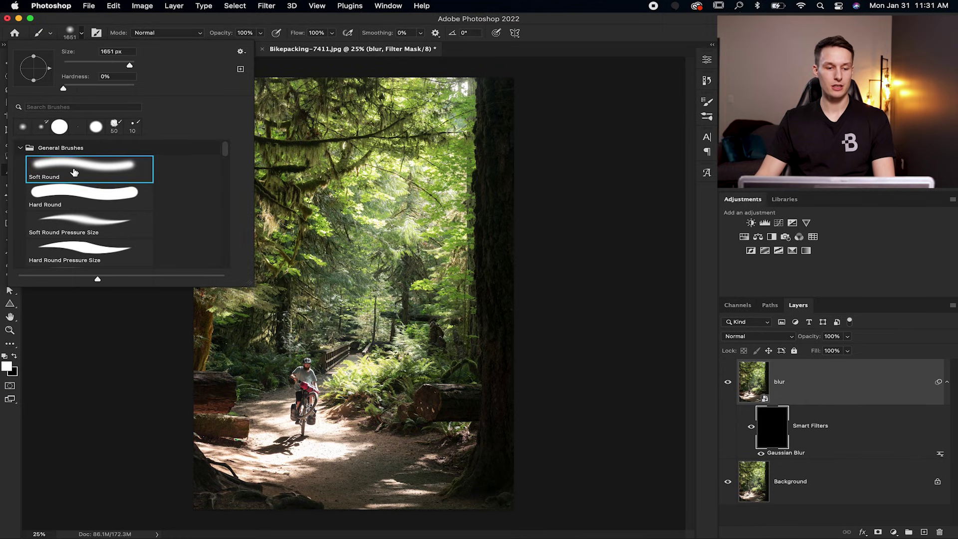
click(74, 173)
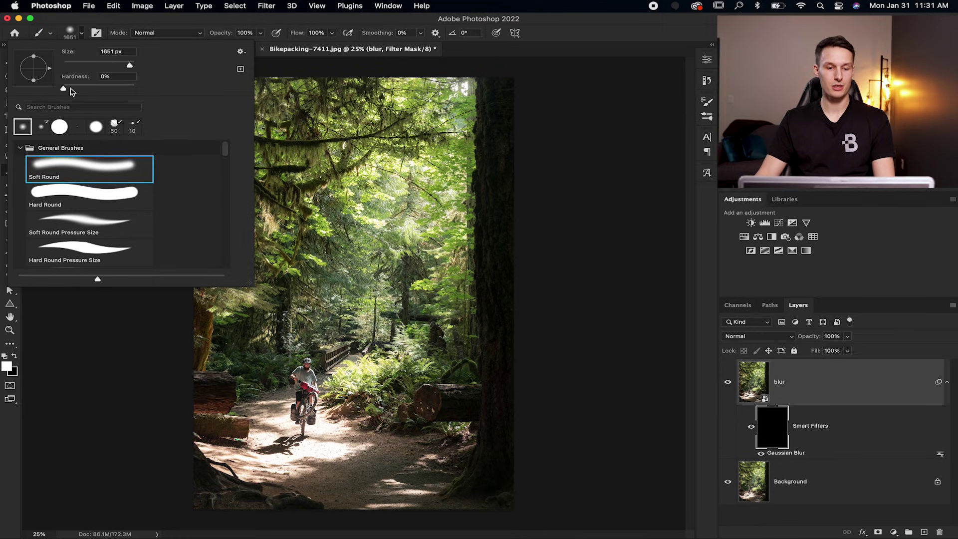
click(618, 184)
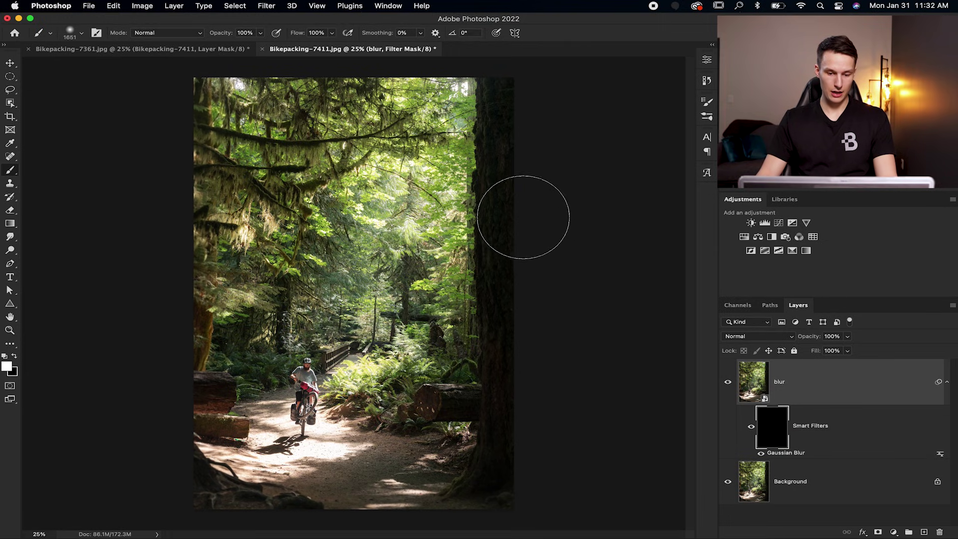
mouse_move(523, 217)
mouse_down()
mouse_move(509, 124)
mouse_move(474, 96)
mouse_move(289, 80)
mouse_up()
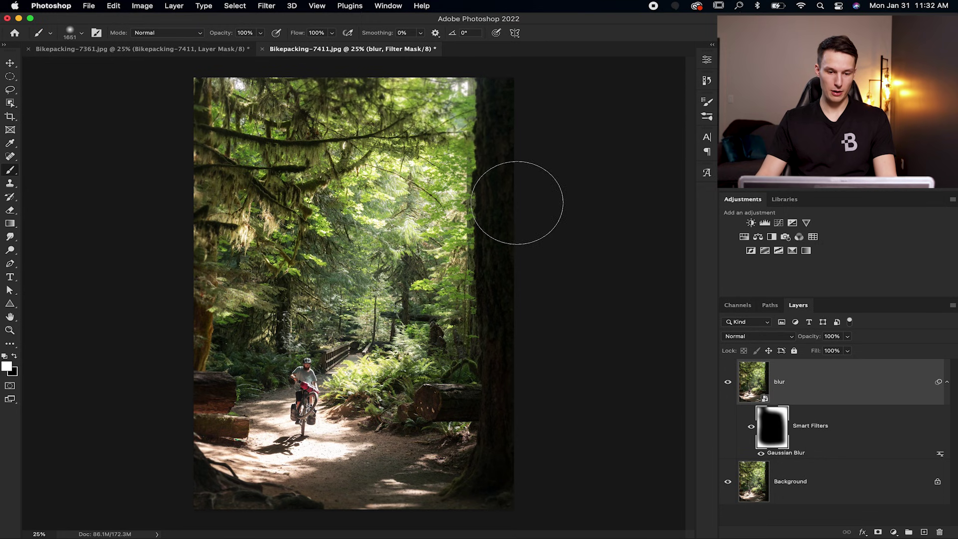
Zoom to 50% and paint blur onto the upper-left mossy branches.
key(super+equal)
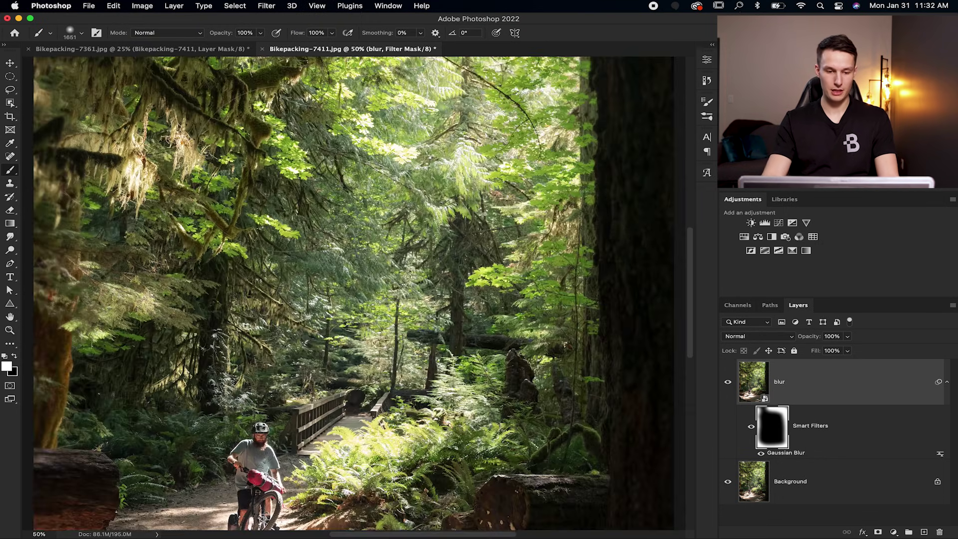
drag(243, 148, 372, 376)
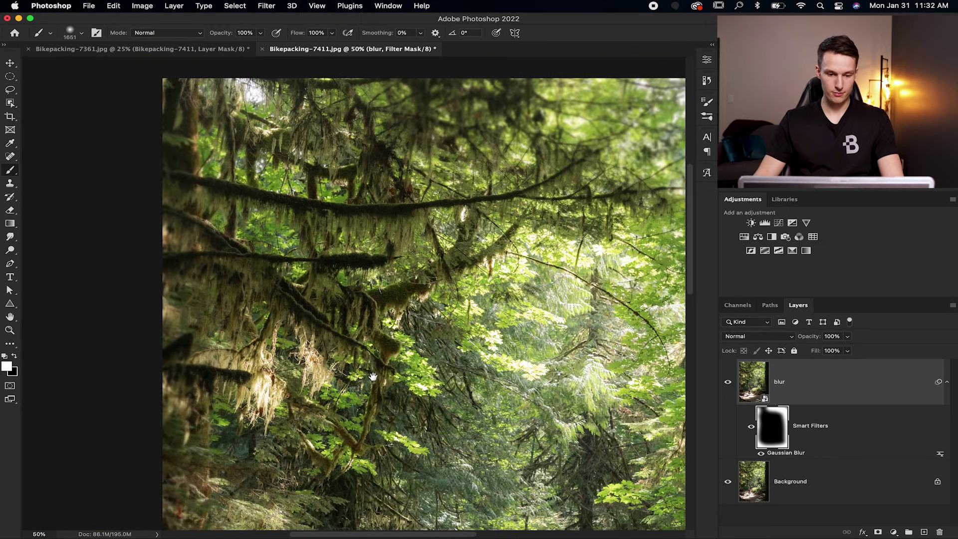
mouse_move(258, 183)
mouse_down()
mouse_move(229, 250)
mouse_move(349, 130)
mouse_move(389, 210)
mouse_move(318, 208)
mouse_move(196, 384)
mouse_move(407, 210)
mouse_move(319, 261)
mouse_move(346, 248)
mouse_move(349, 215)
mouse_move(379, 300)
mouse_up()
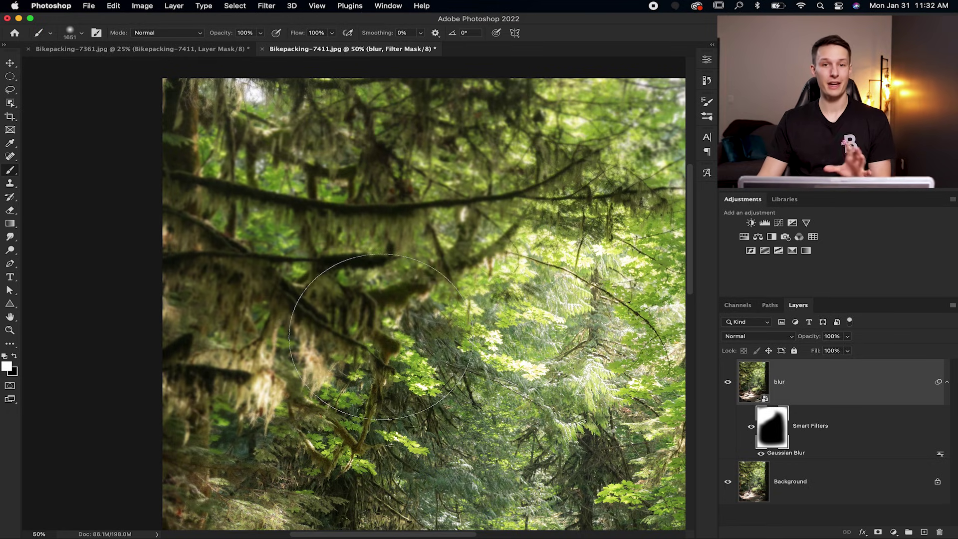
Switch the foreground to black and paint the left-centre moss branches back to sharp.
click(14, 357)
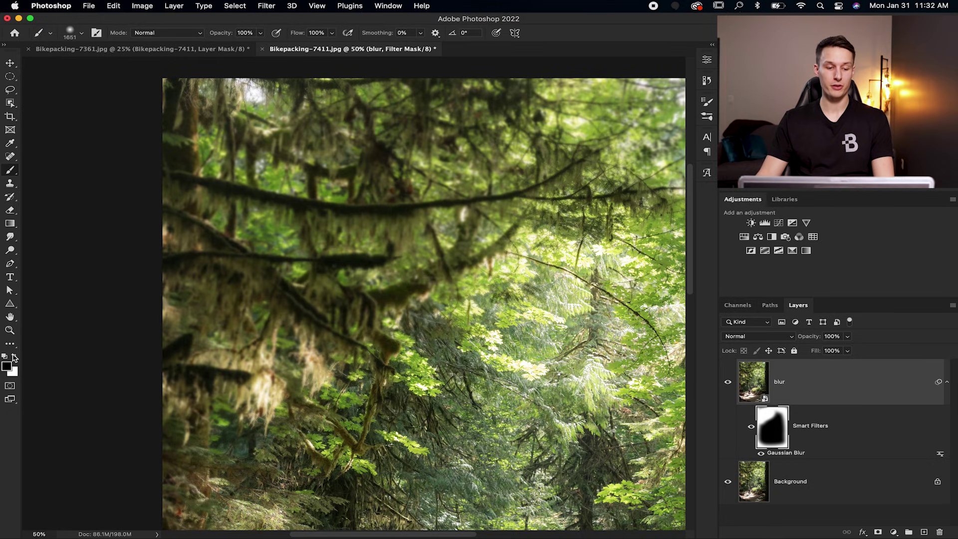
mouse_move(279, 314)
mouse_down()
mouse_move(349, 299)
mouse_move(379, 279)
mouse_move(341, 329)
mouse_up()
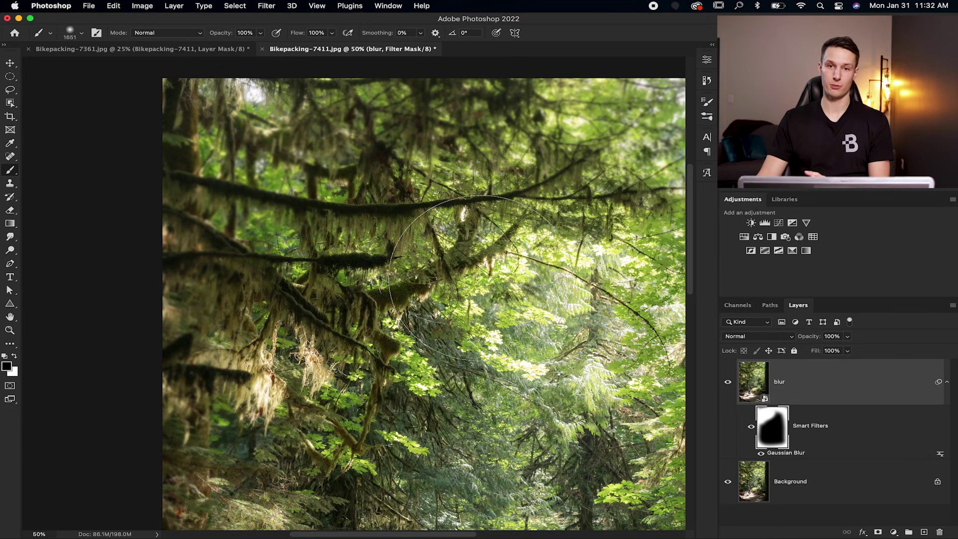
click(472, 277)
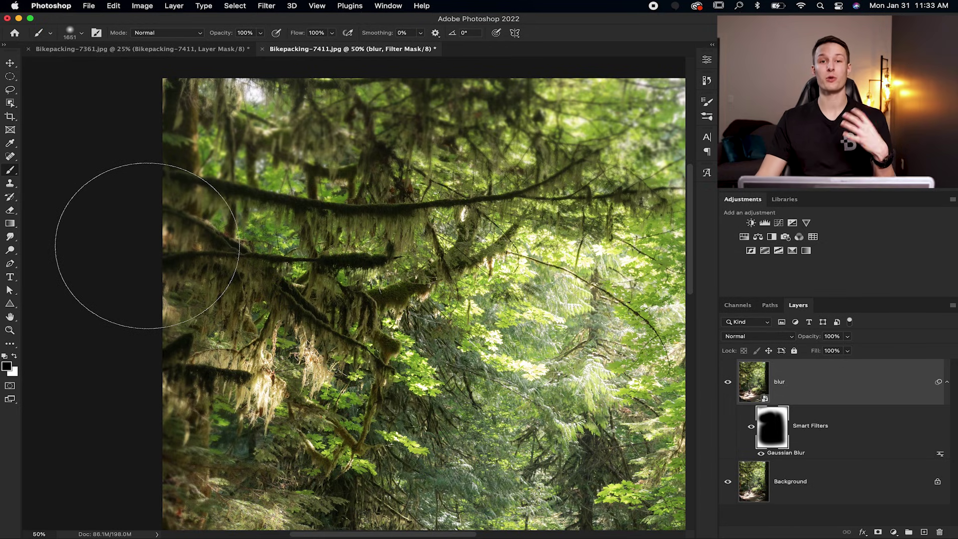
scroll(140, 245, right, 3)
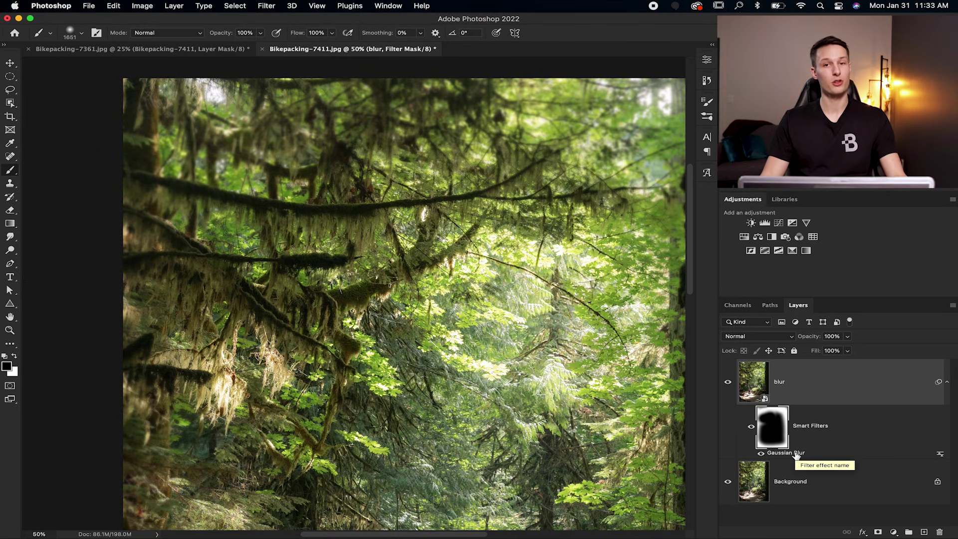
scroll(399, 300, right, 2)
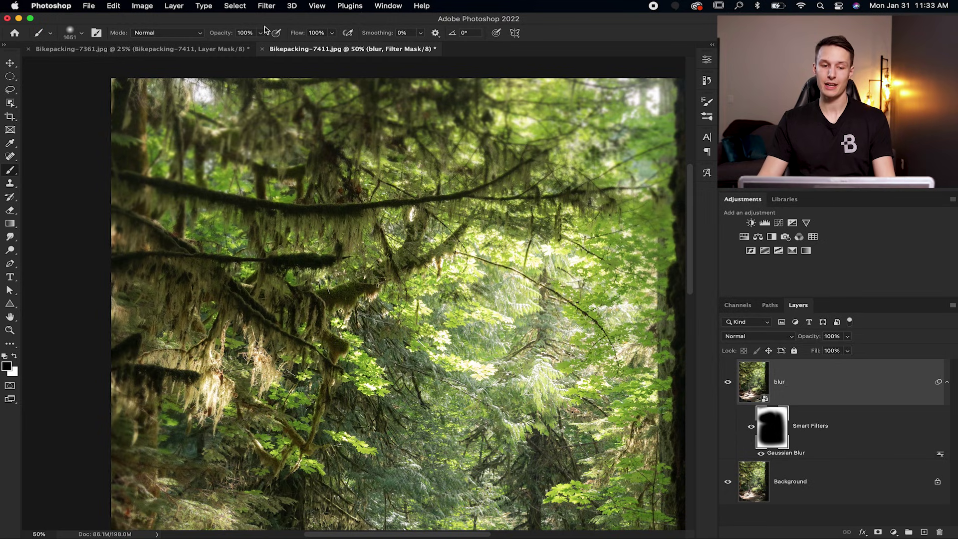
Set brush opacity to 50%, switch to white, and softly paint blur into the upper area.
click(250, 32)
text(5)
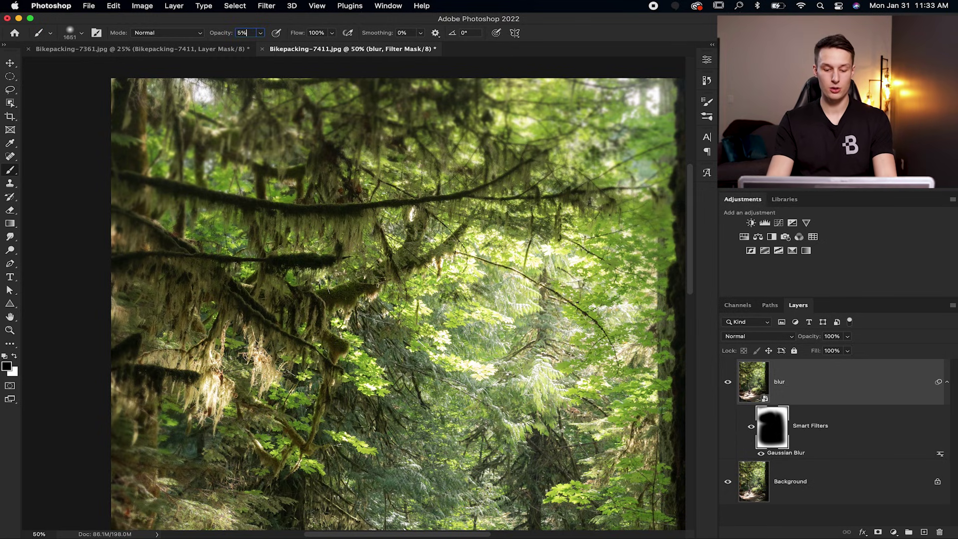
text(0)
key(Return)
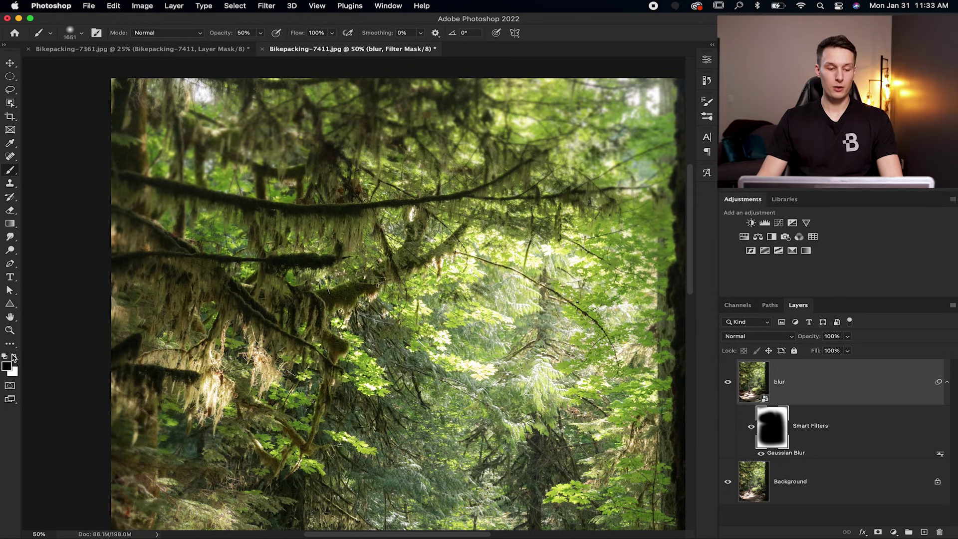
click(14, 355)
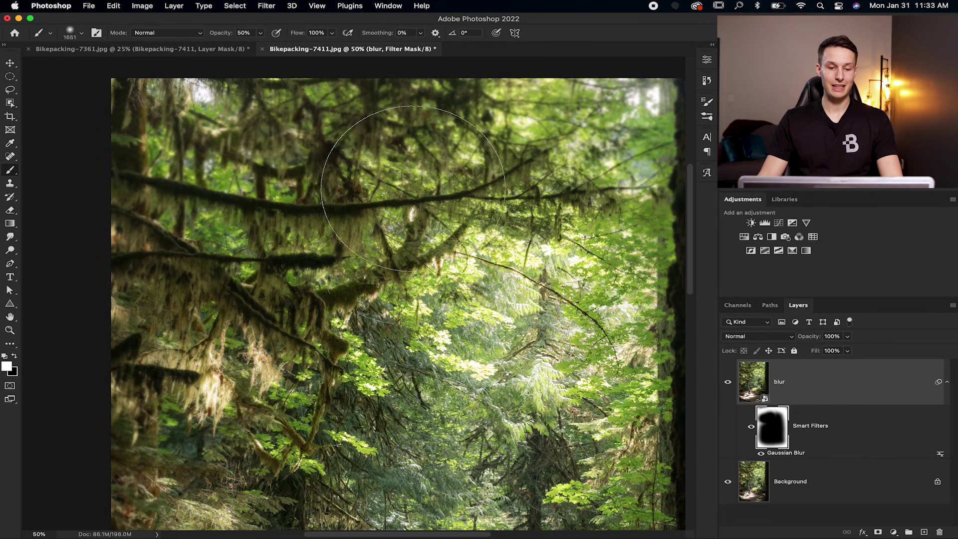
drag(515, 170, 522, 170)
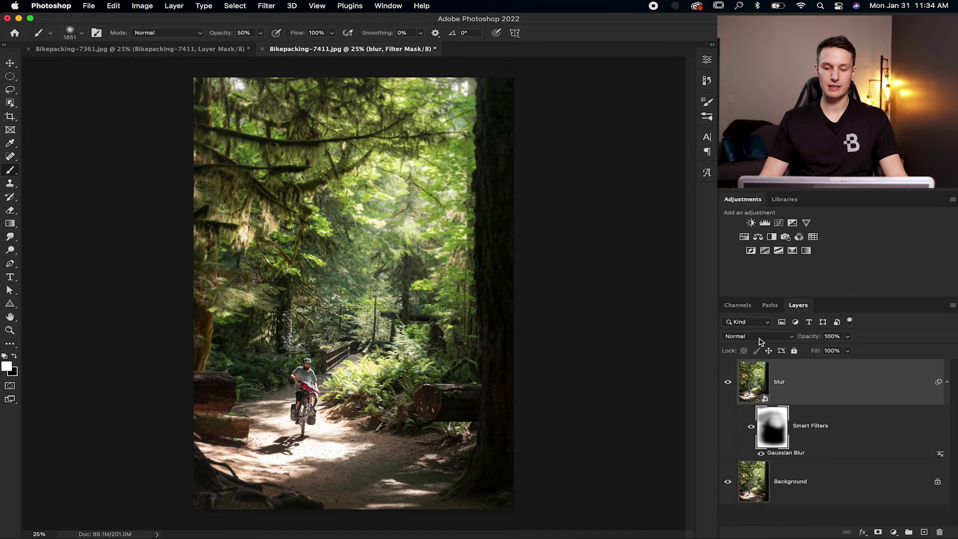
Set the blur layer to Screen blending at 60% opacity.
click(758, 341)
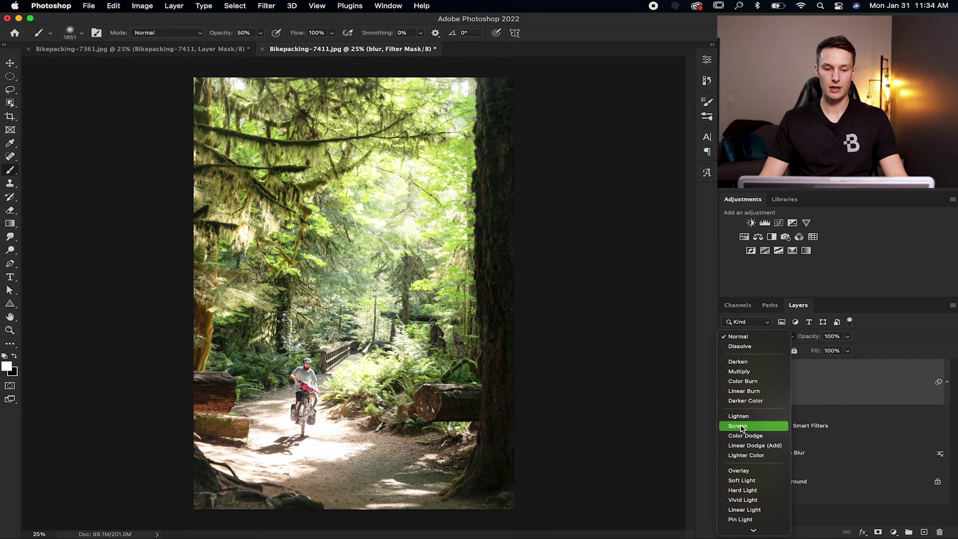
click(742, 427)
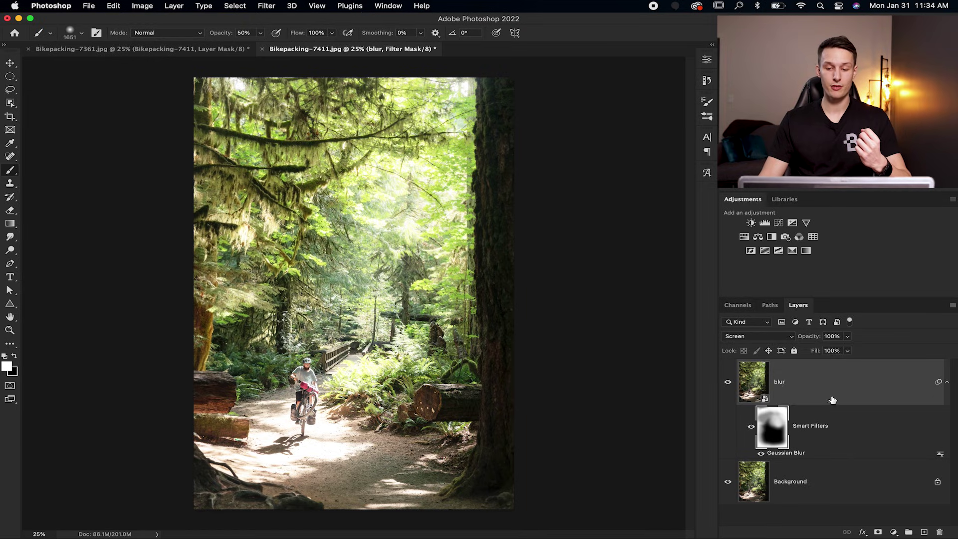
click(847, 337)
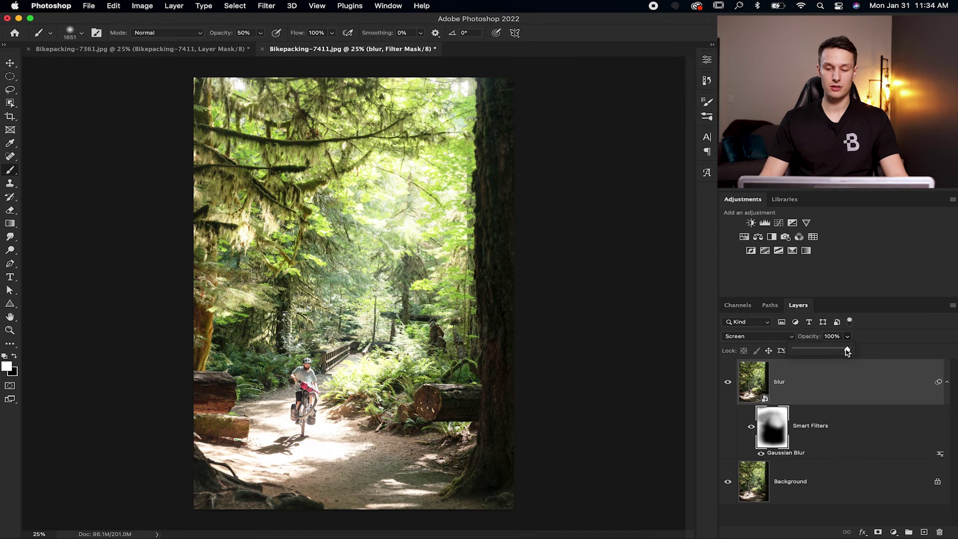
drag(848, 350, 827, 351)
click(865, 366)
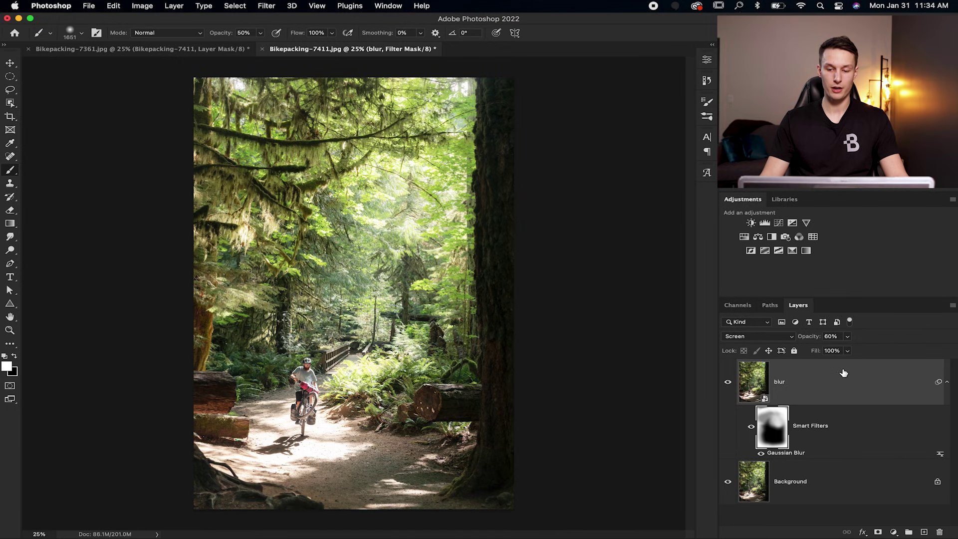
Toggle the blur layer's visibility on and off to compare the glow.
click(728, 382)
click(728, 382)
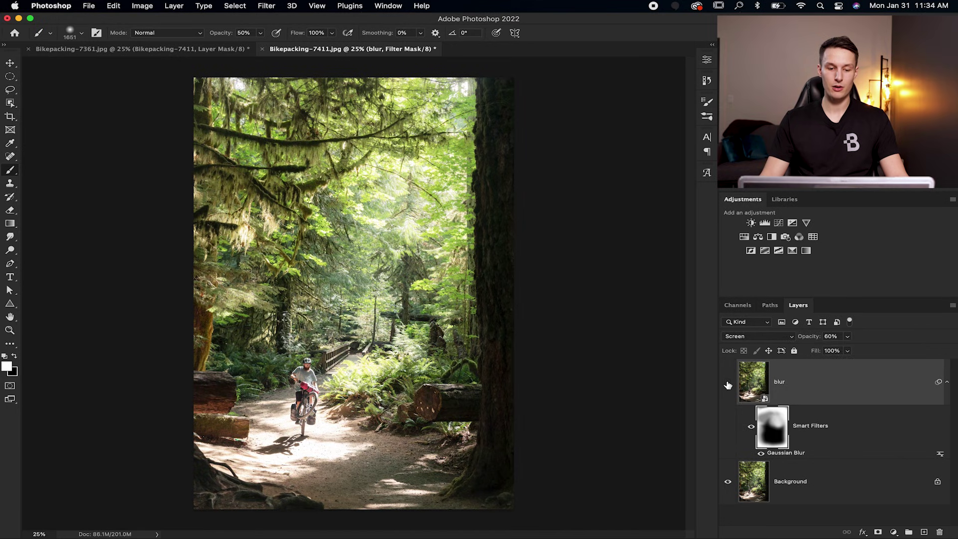
click(728, 384)
click(728, 384)
click(728, 384)
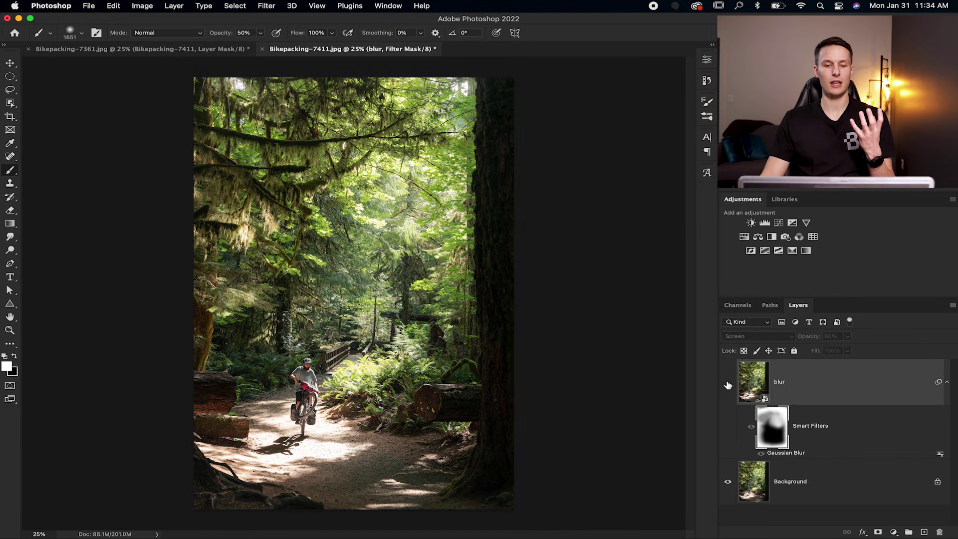
click(728, 385)
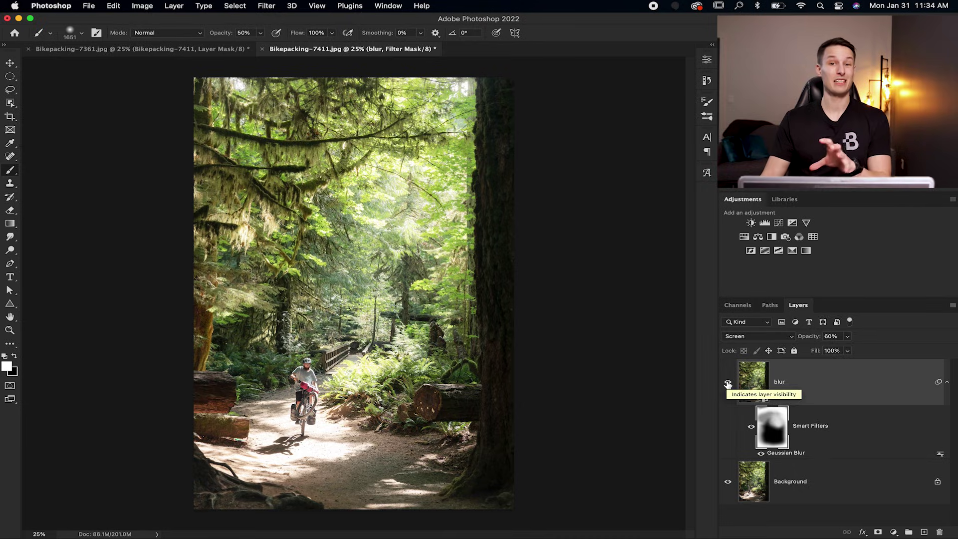